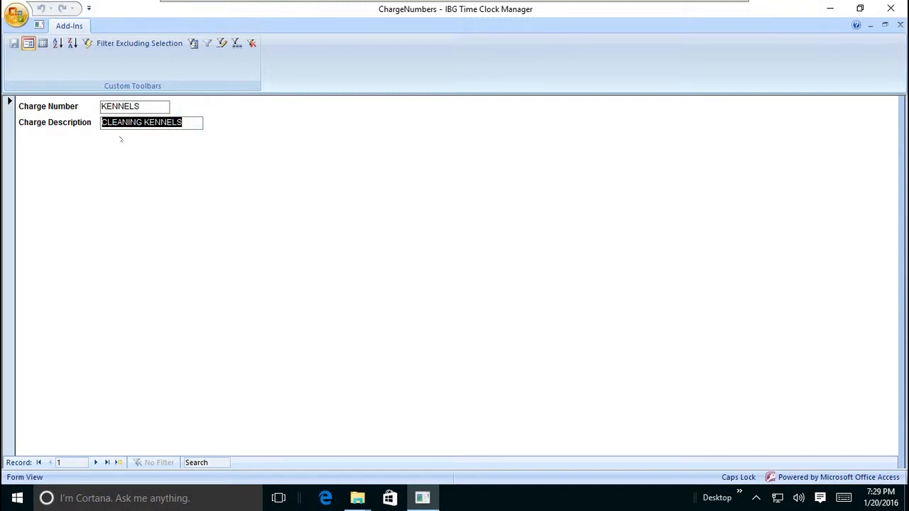
Review the description of the charge number record following KENNELS, and close the charge numbers form
click(96, 462)
click(182, 126)
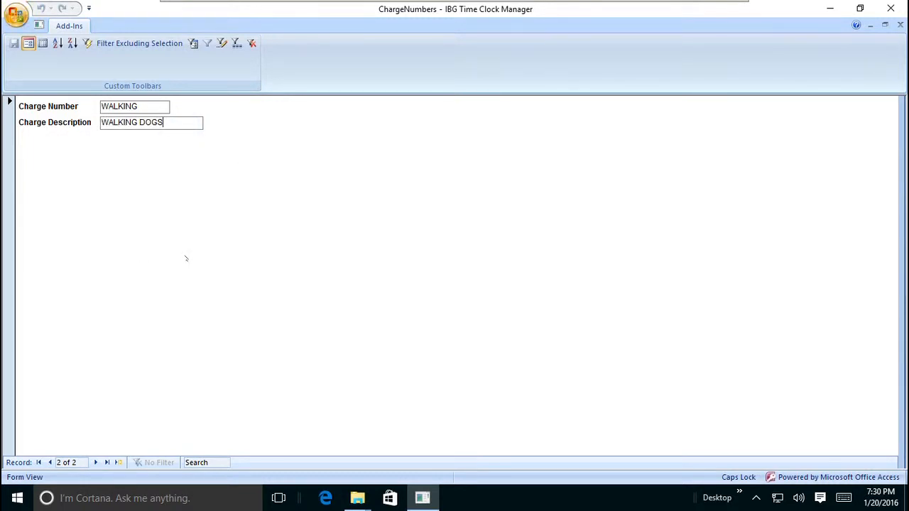
click(901, 25)
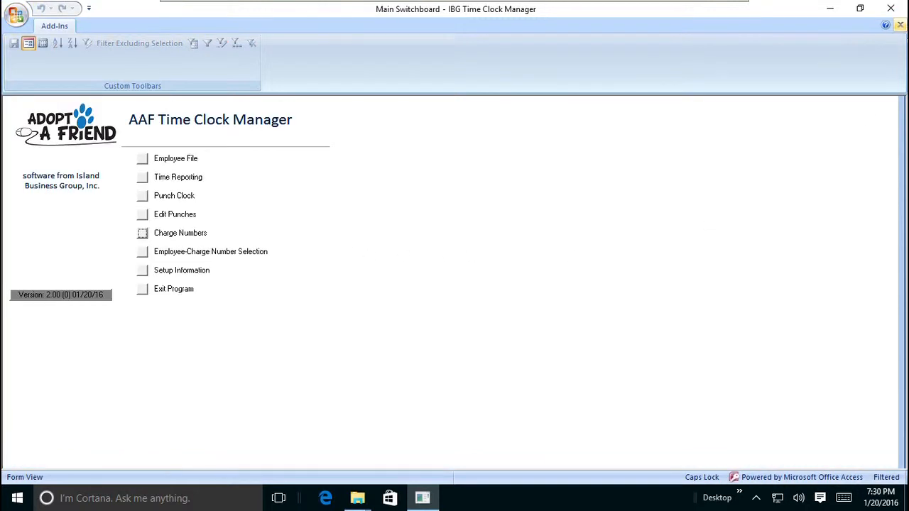
Examine the employee number, pay type and pay rate fields of the record in the employee file
click(144, 158)
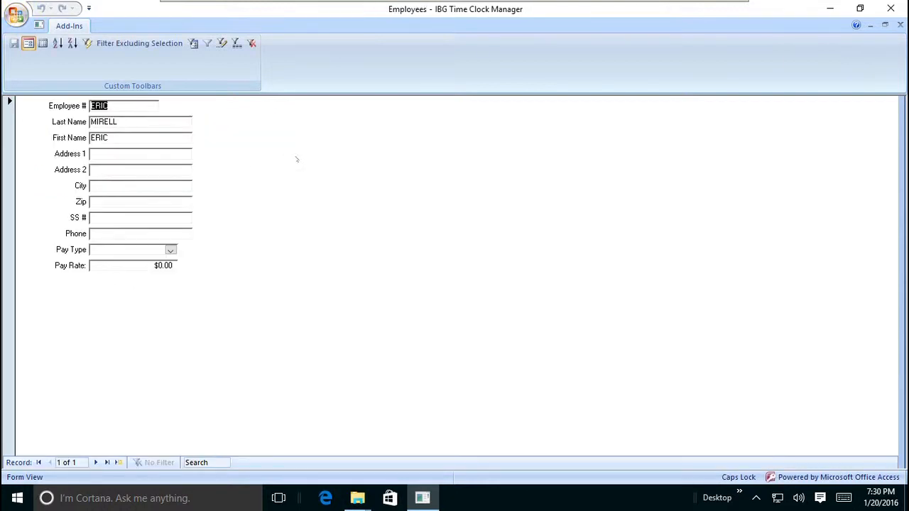
double_click(126, 105)
drag(113, 106, 73, 105)
click(170, 250)
click(170, 250)
click(143, 266)
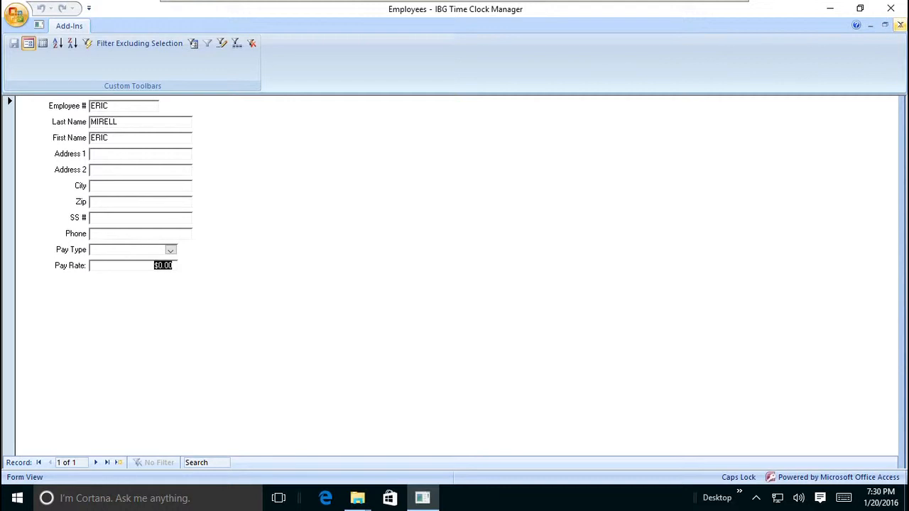
click(900, 25)
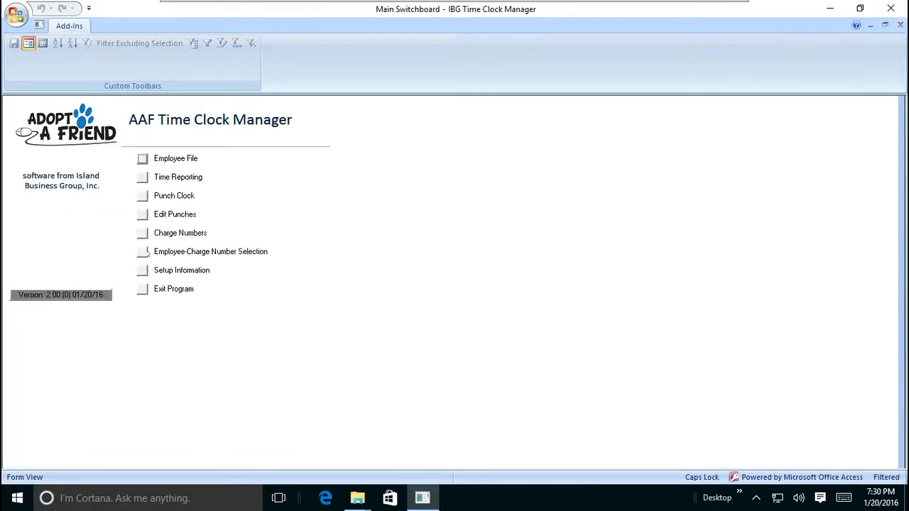
In the employee-charge number selection, assign the listed employee to the KENNELS charge number and apply it
click(143, 252)
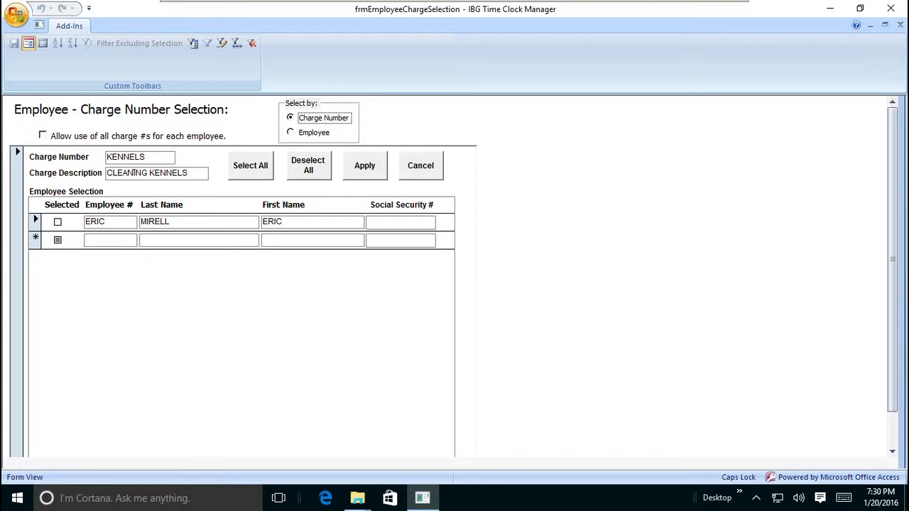
click(57, 221)
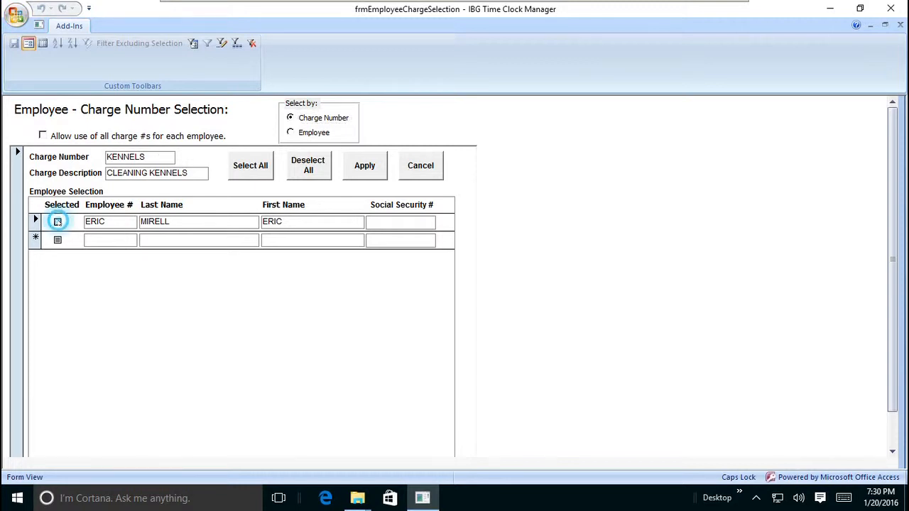
click(34, 216)
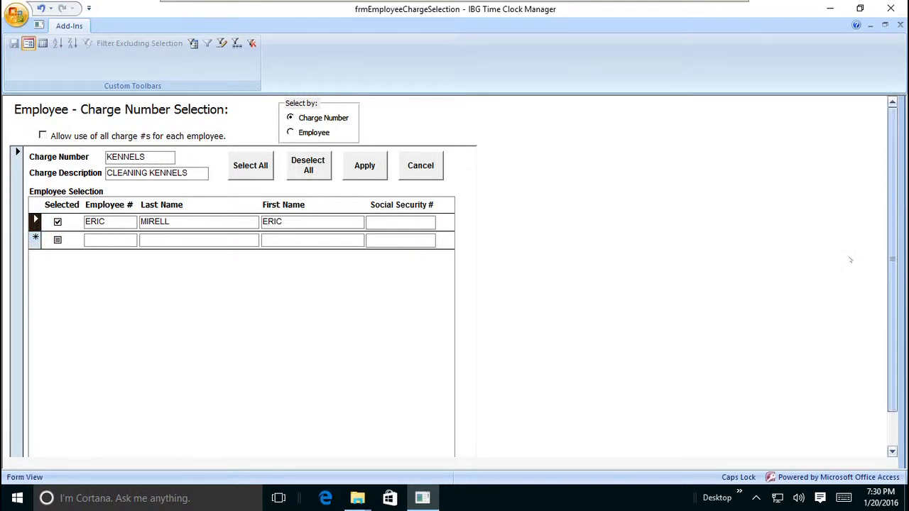
click(379, 166)
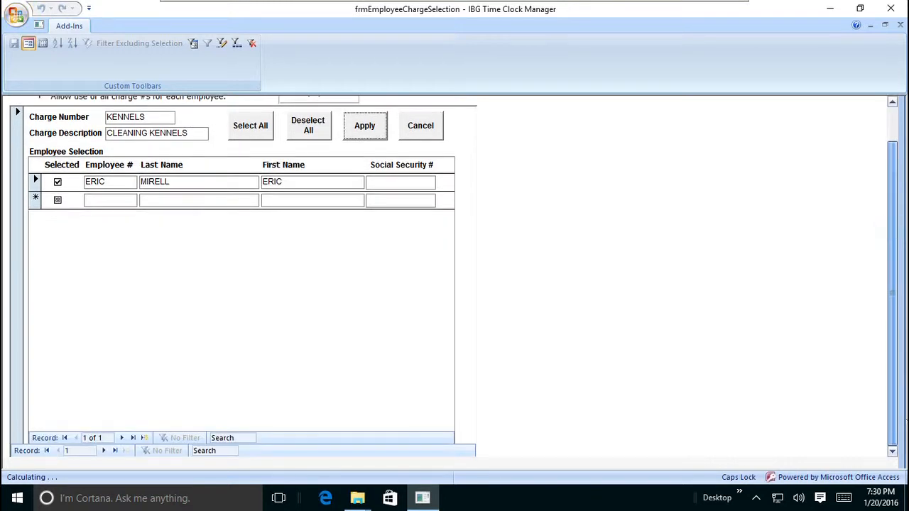
Assign the listed employee to the WALKING charge number, apply it, and close the employee-charge number selection form
click(101, 451)
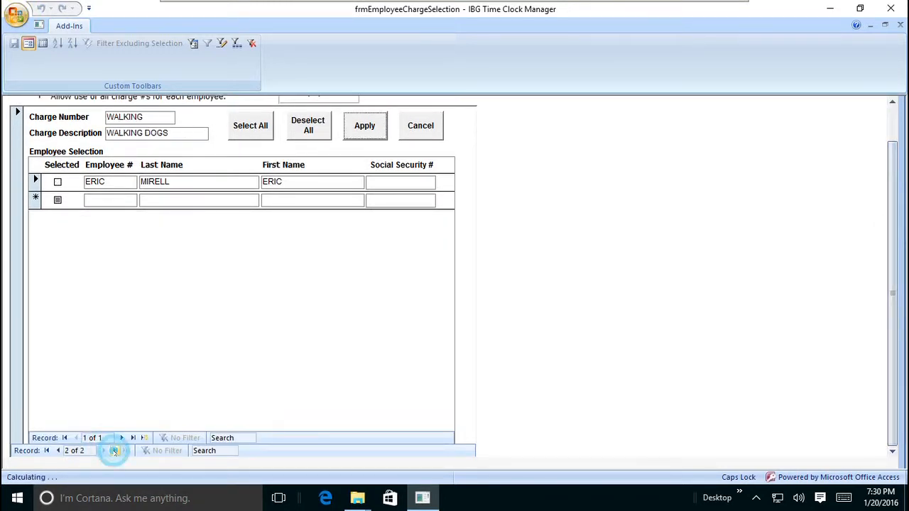
click(58, 182)
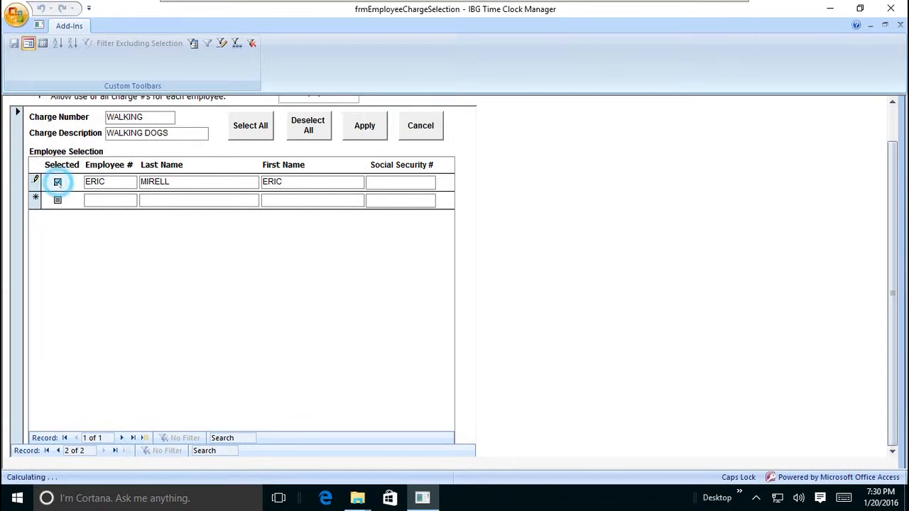
click(368, 127)
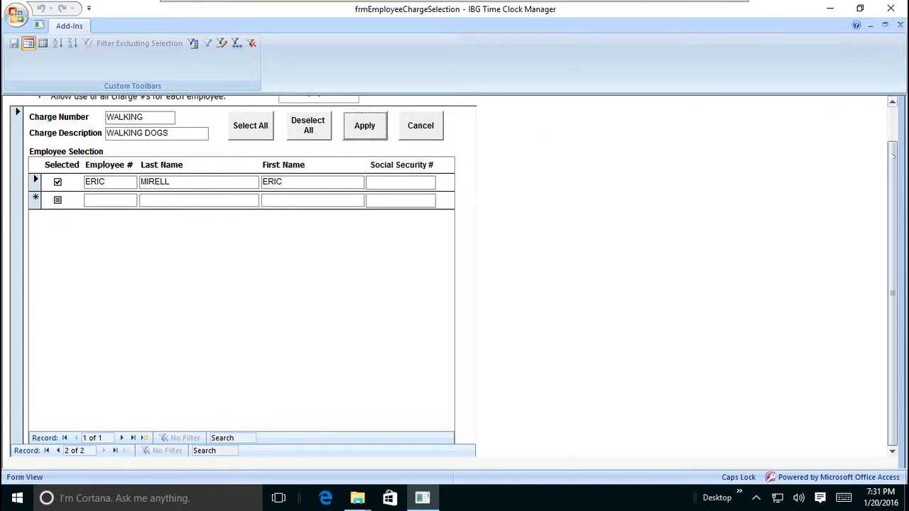
drag(893, 192, 892, 159)
click(901, 27)
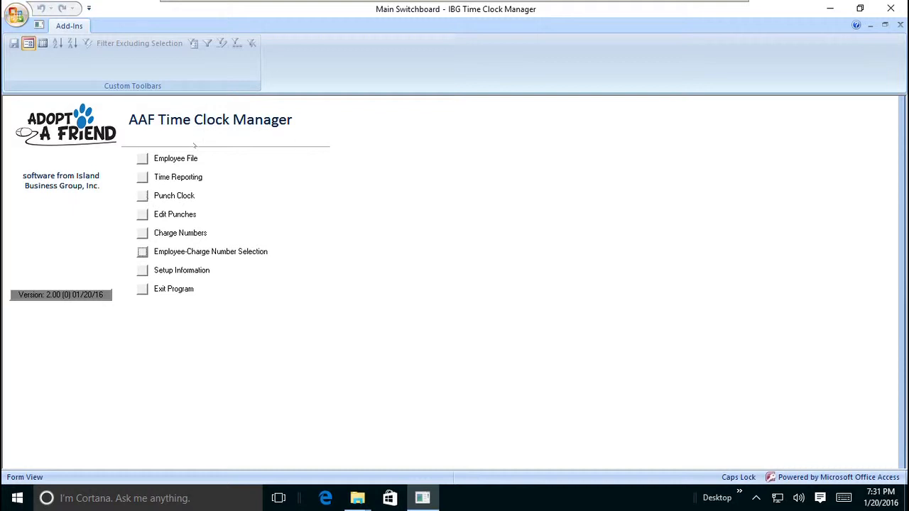
Punch the employee in on the punch clock with the KENNELS charge
click(142, 196)
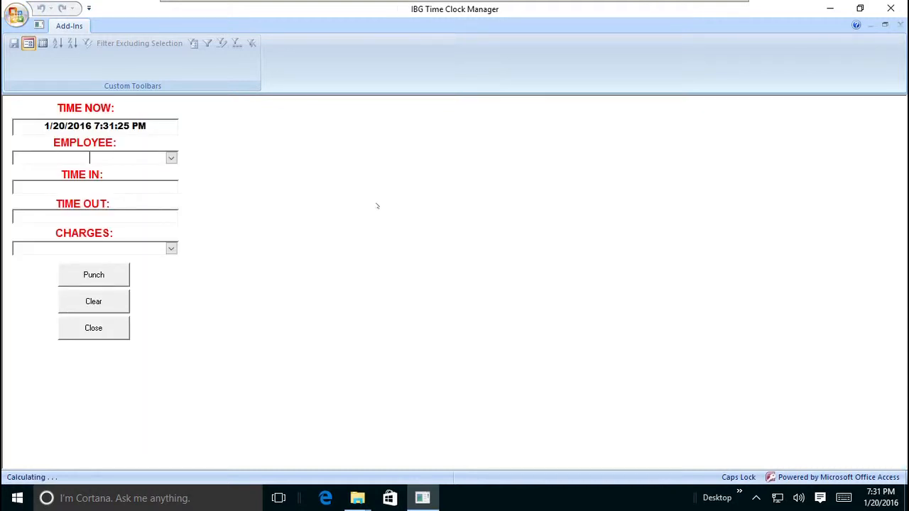
click(171, 157)
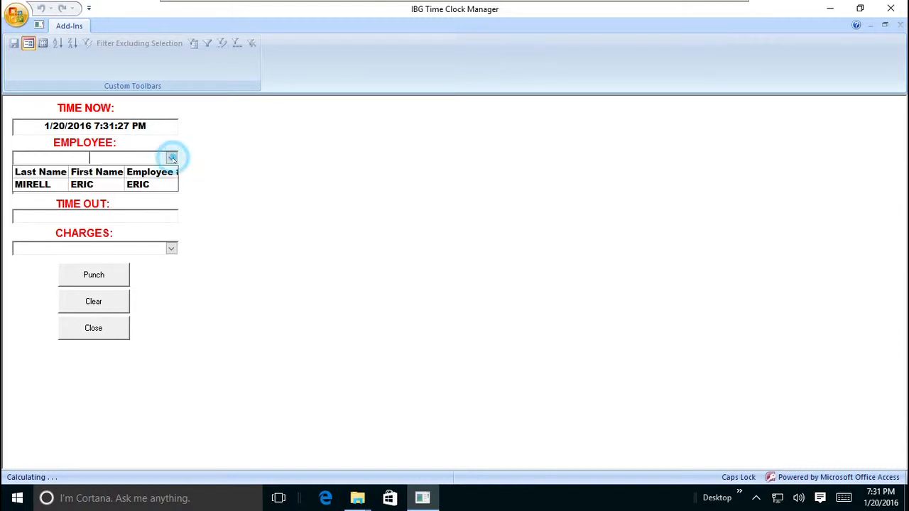
click(145, 185)
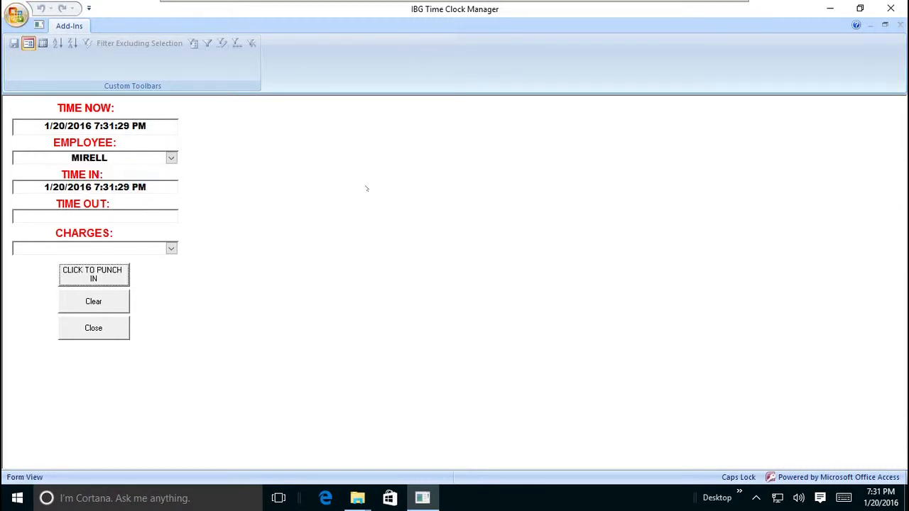
click(172, 249)
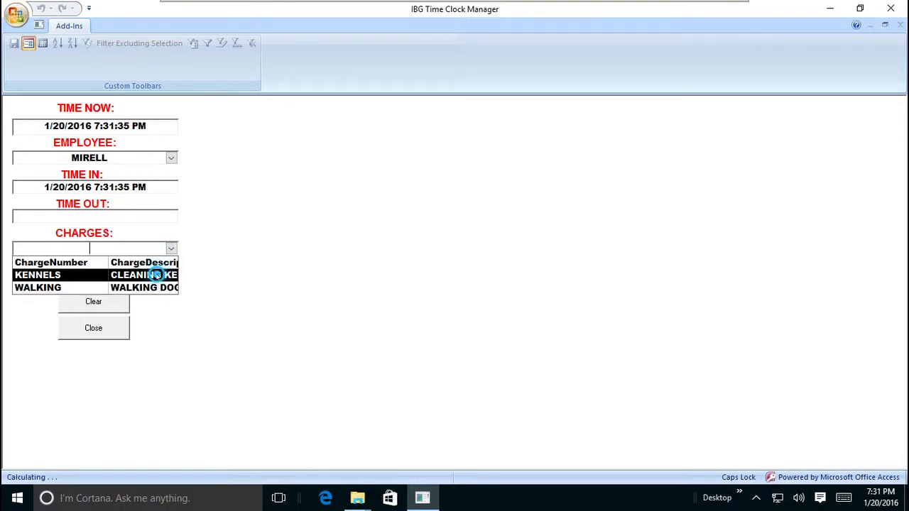
click(157, 275)
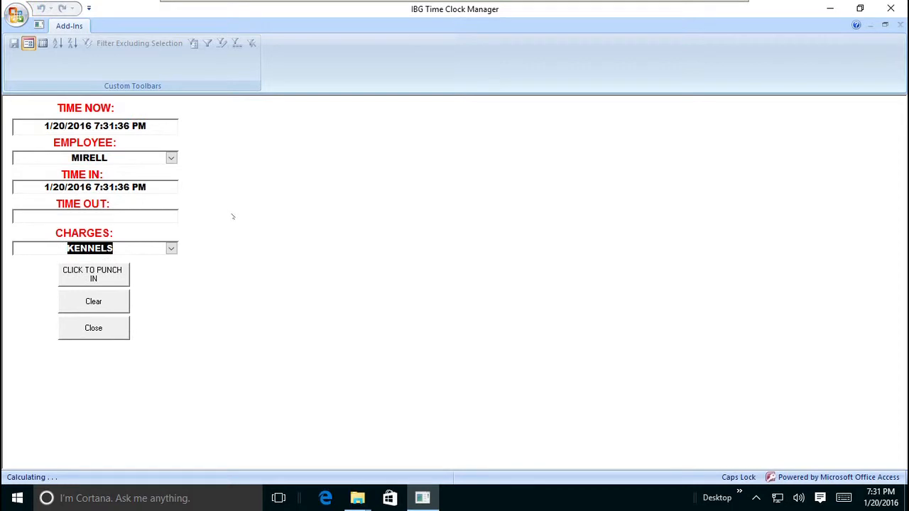
click(100, 277)
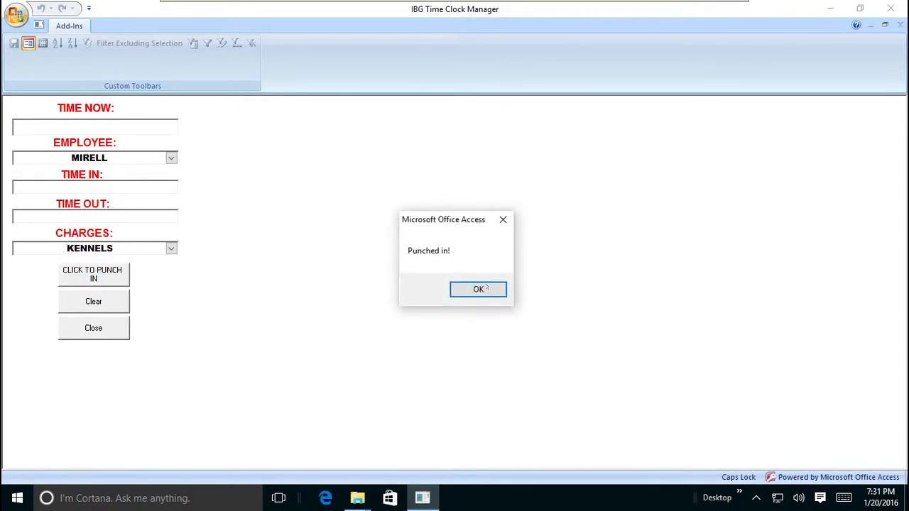
click(495, 290)
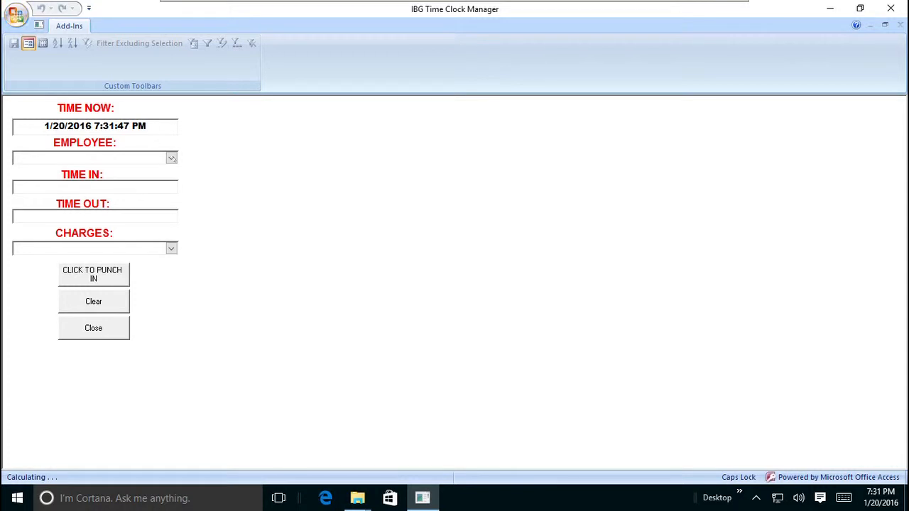
Punch the same employee out of the KENNELS charge
click(171, 158)
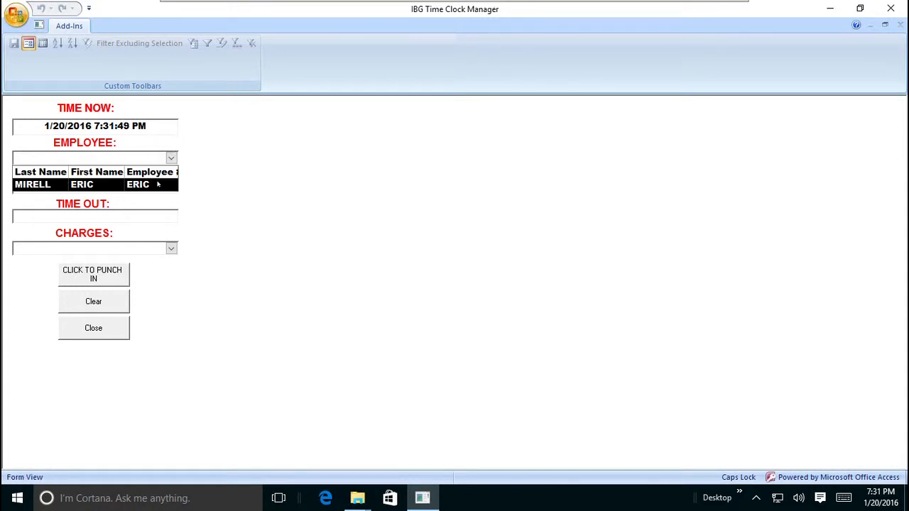
click(158, 184)
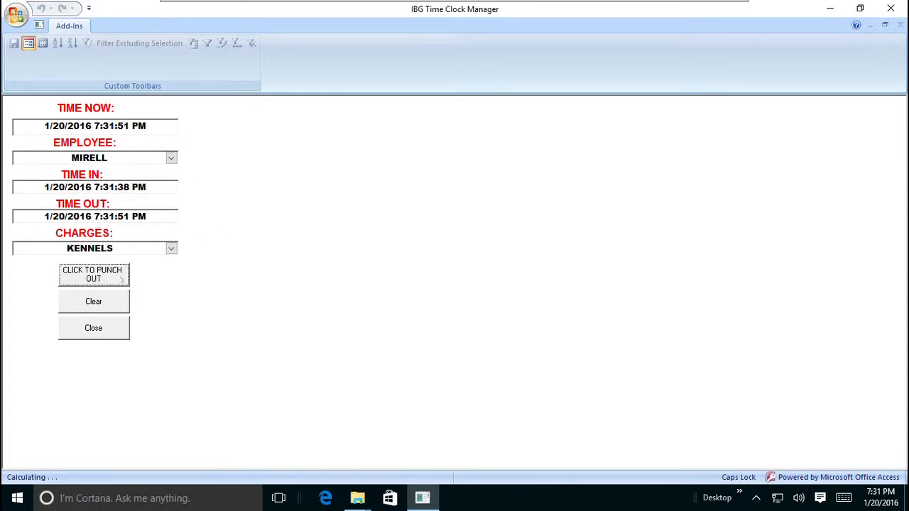
click(105, 279)
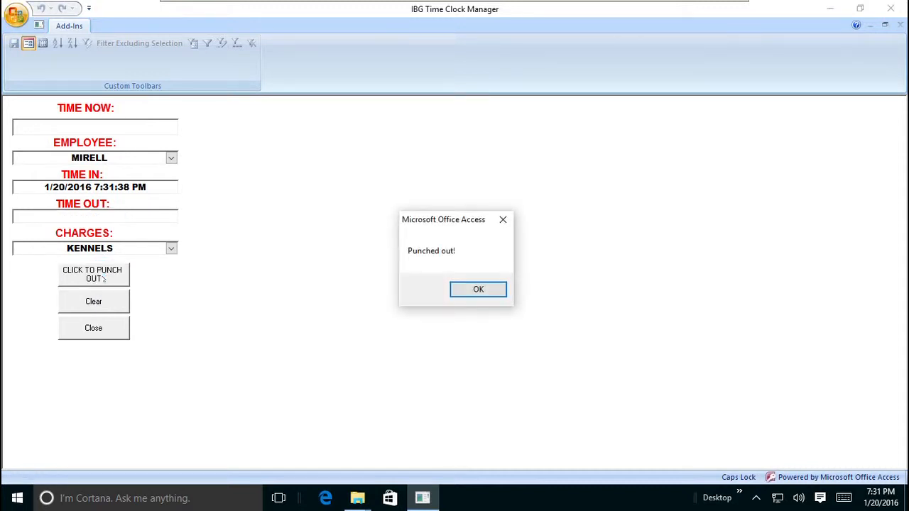
click(490, 289)
Punch the employee in again, this time with the WALKING charge
click(171, 158)
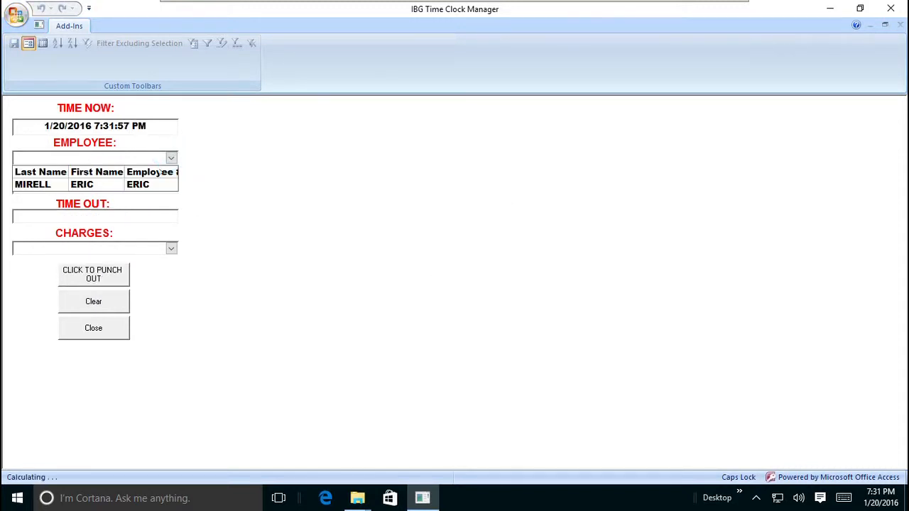
click(149, 185)
click(172, 248)
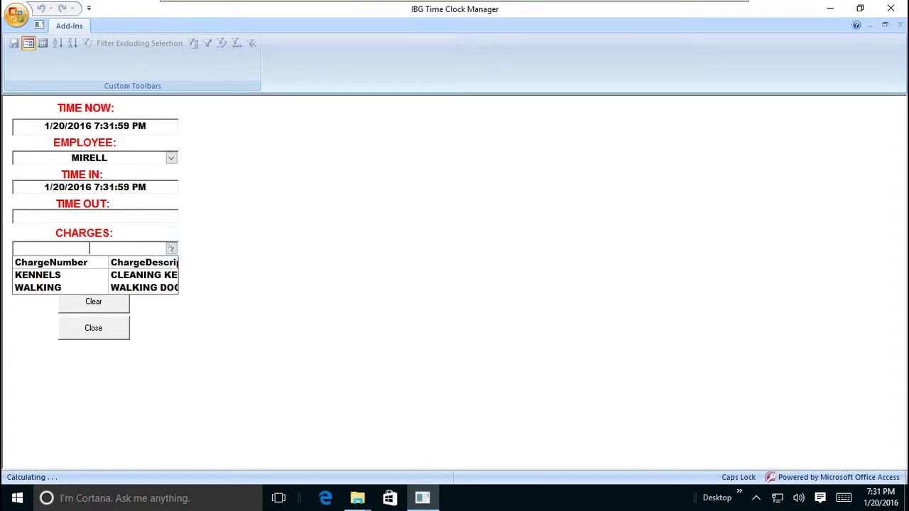
click(149, 287)
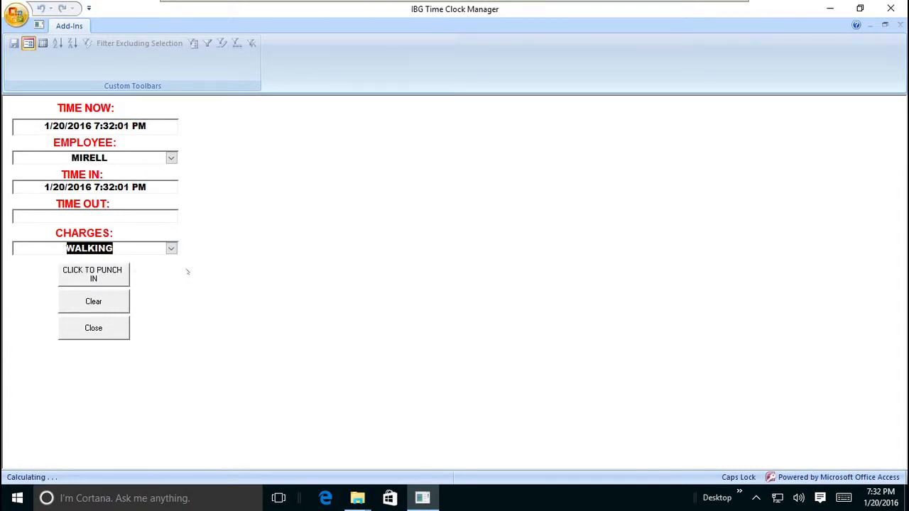
click(95, 277)
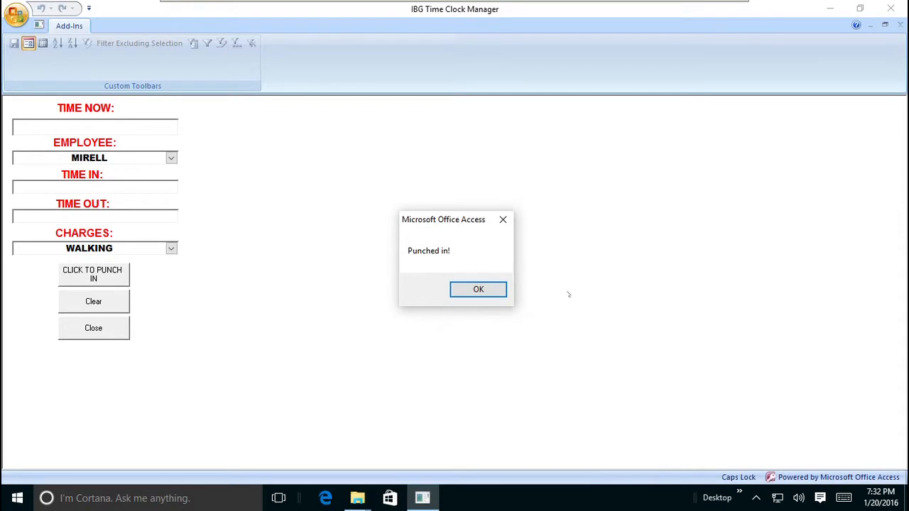
click(490, 289)
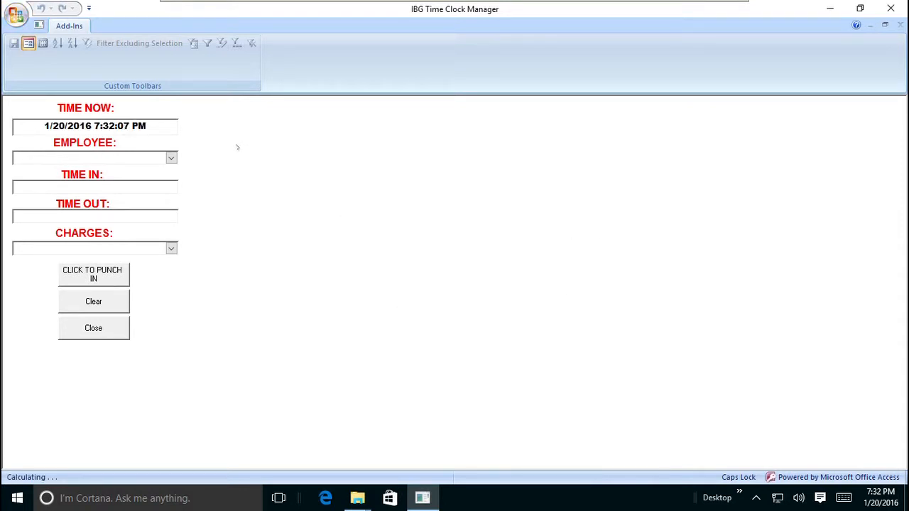
Punch the employee out of the WALKING charge and close the punch clock
click(172, 158)
click(152, 183)
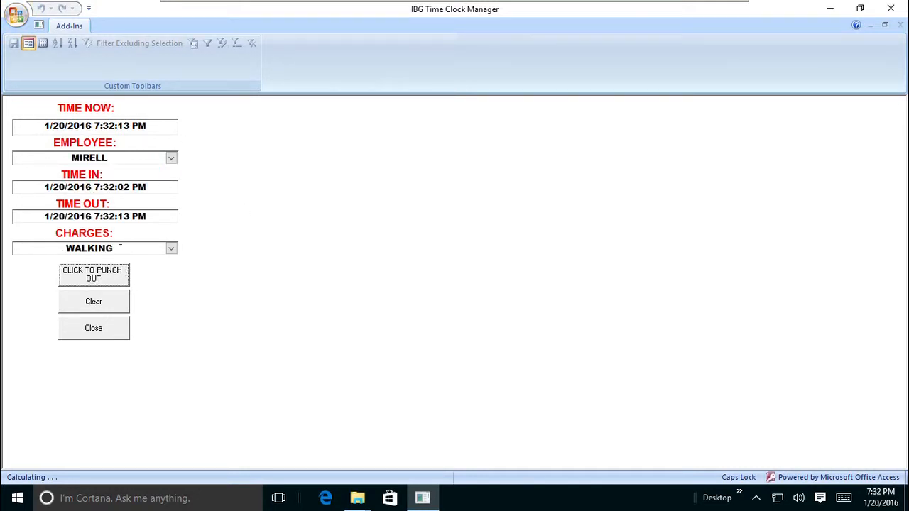
click(106, 278)
click(481, 291)
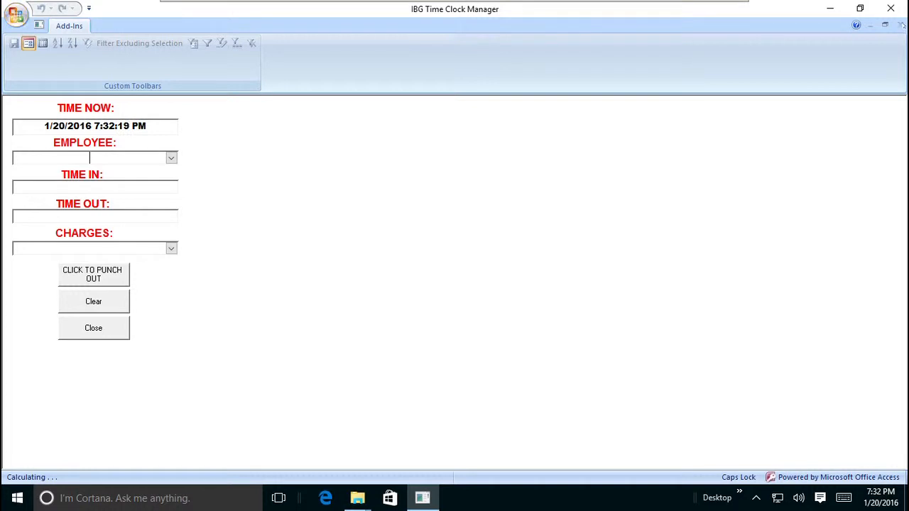
click(887, 25)
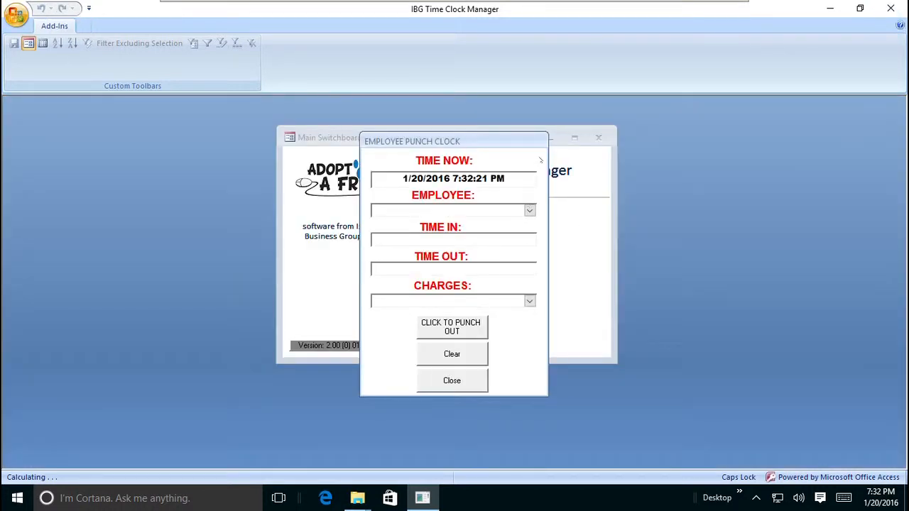
click(455, 384)
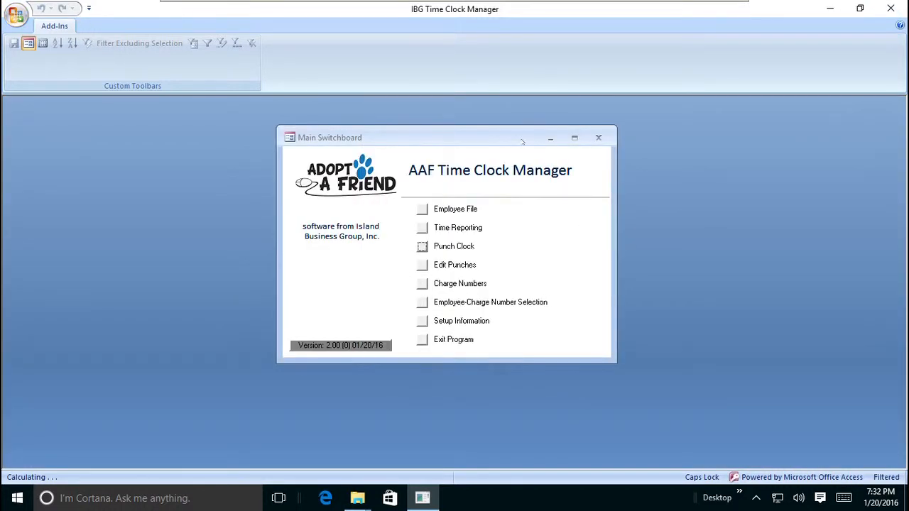
Run the employee time report for January 14 to 20, 2016, leaving the employee range blank to include everyone
drag(512, 135, 416, 135)
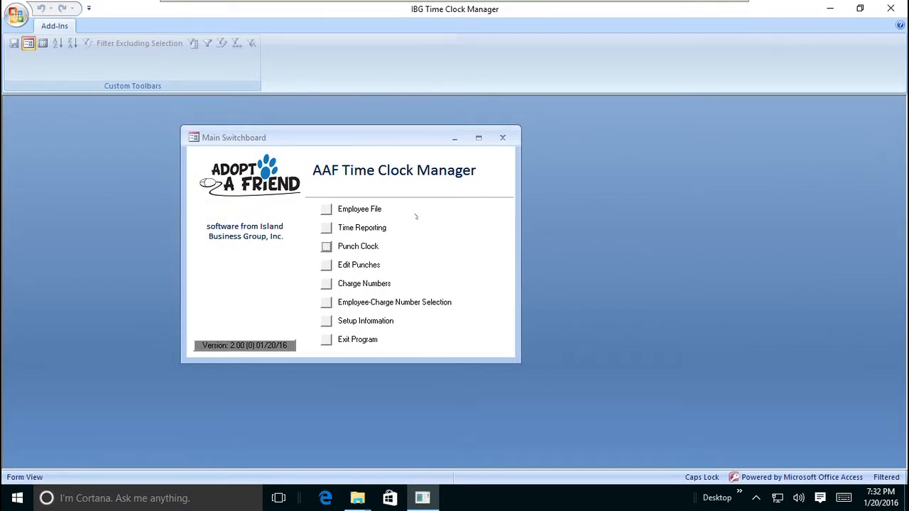
click(327, 228)
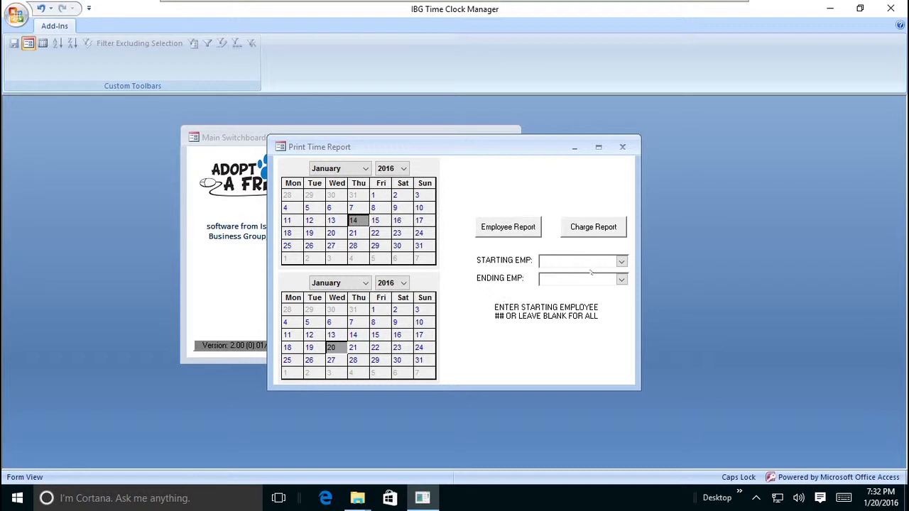
click(512, 224)
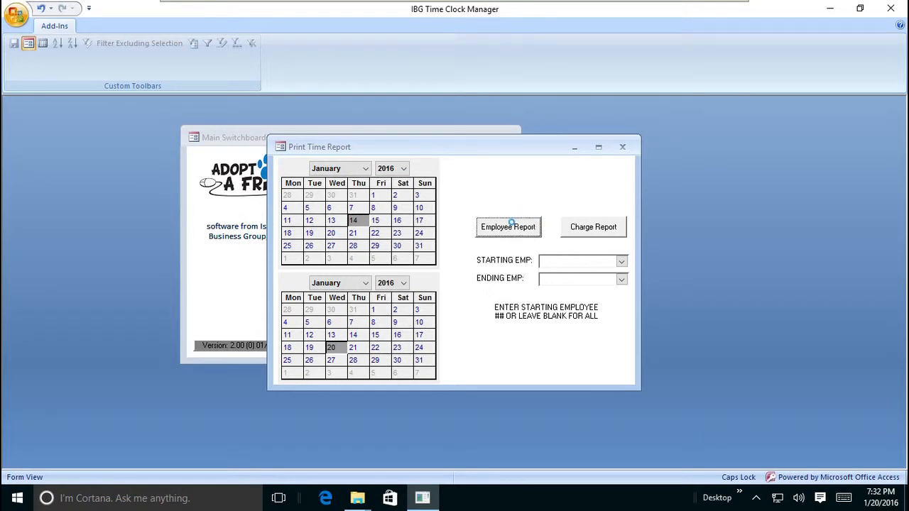
Maximize the weekly time report, review the employee's punches and totals, and close the preview
click(189, 187)
drag(205, 118, 417, 142)
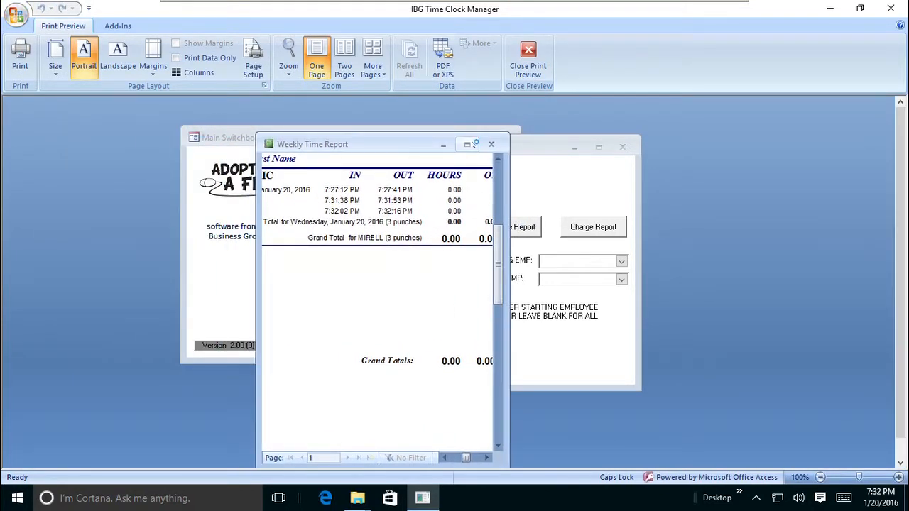
click(469, 145)
drag(480, 462, 336, 451)
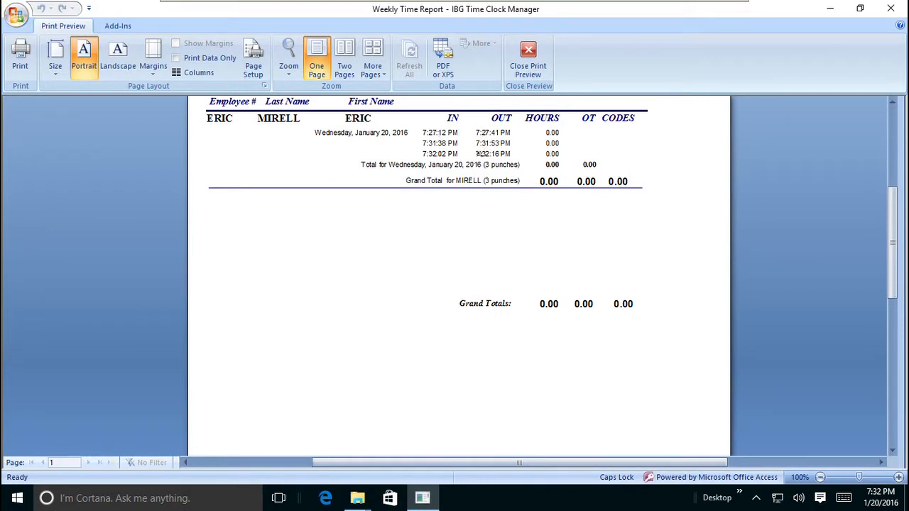
scroll(533, 209, up, 1)
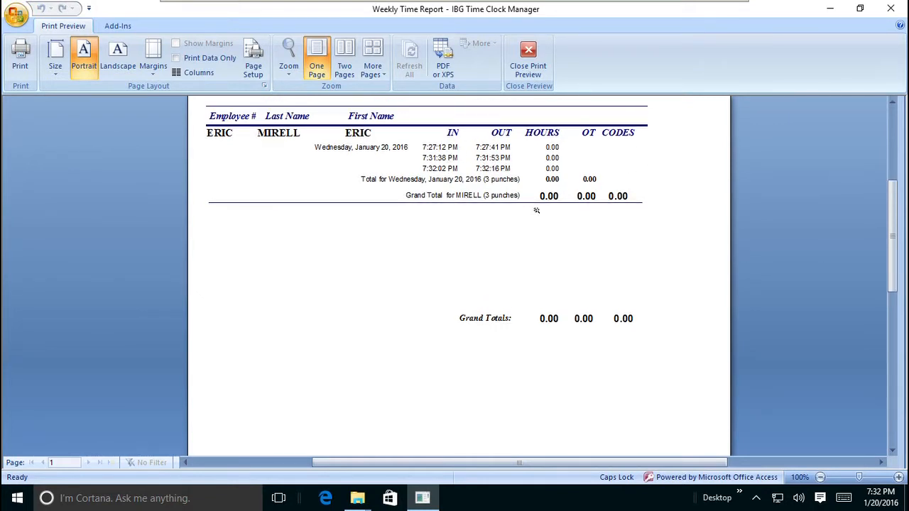
scroll(536, 210, up, 1)
scroll(536, 210, up, 1)
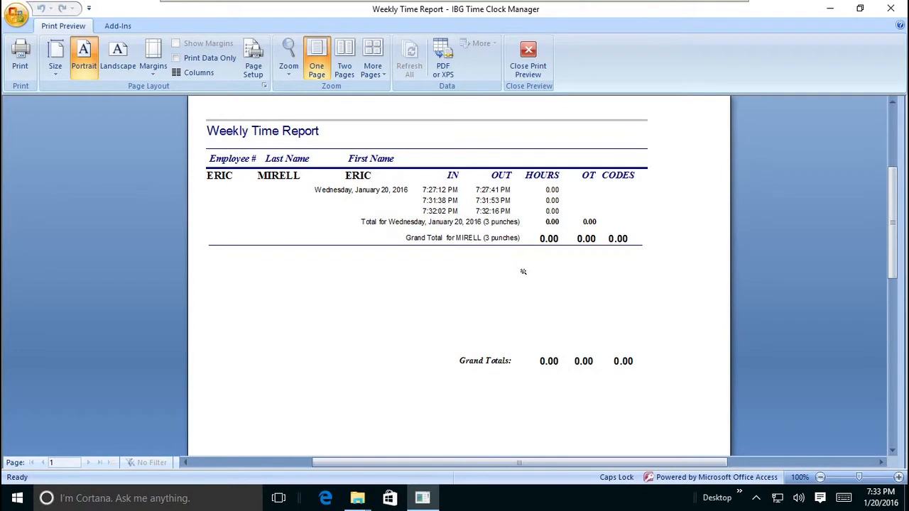
scroll(524, 272, up, 1)
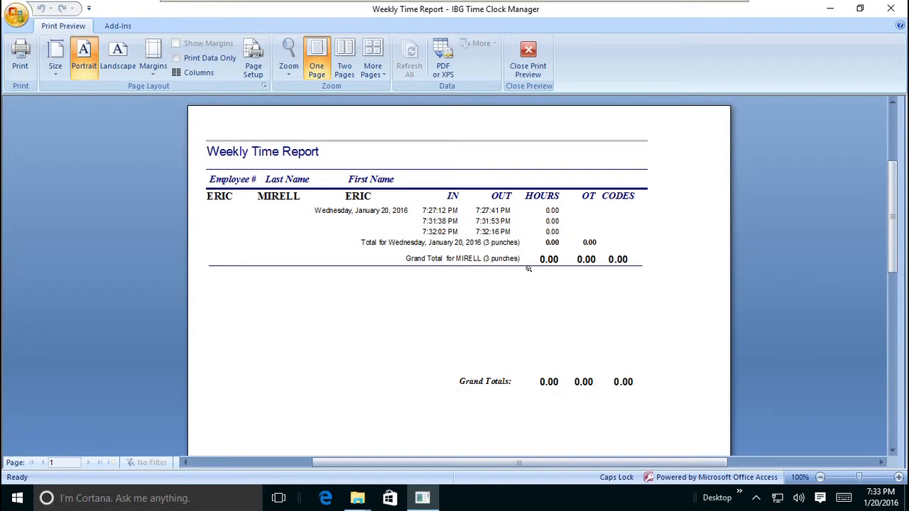
click(528, 60)
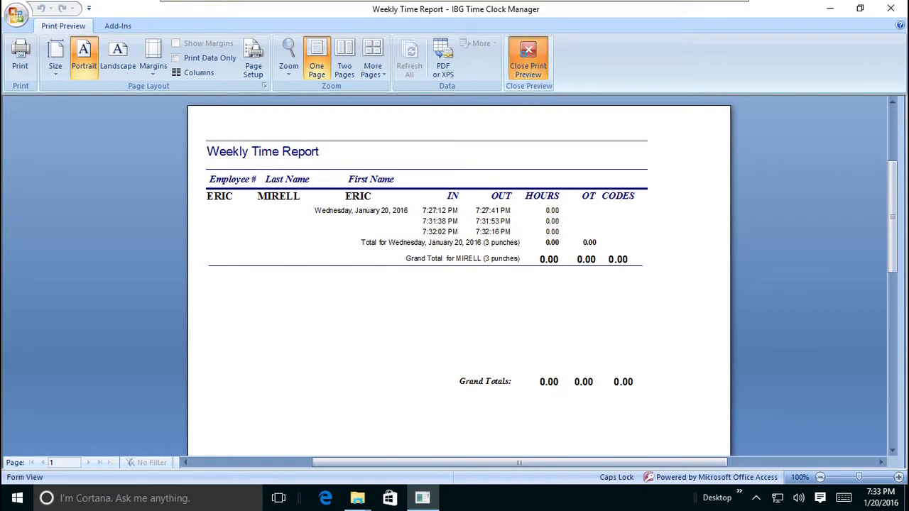
Run the charge report for the same dates and all employees, review the punches under each charge, and close the reporting windows
click(336, 170)
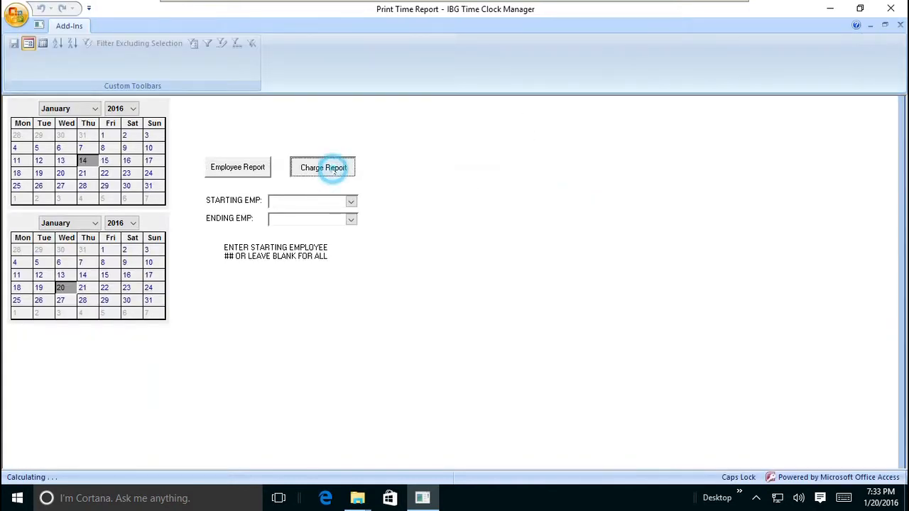
click(474, 190)
scroll(440, 192, up, 2)
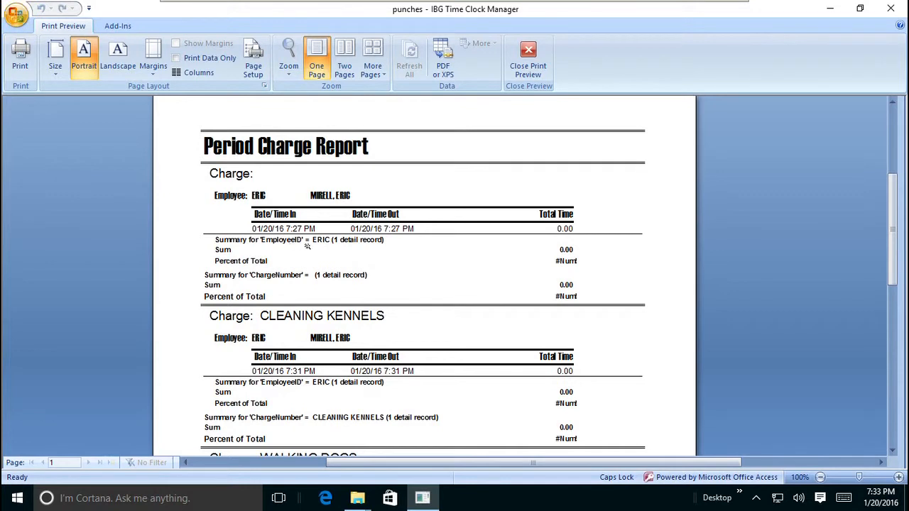
scroll(322, 246, down, 1)
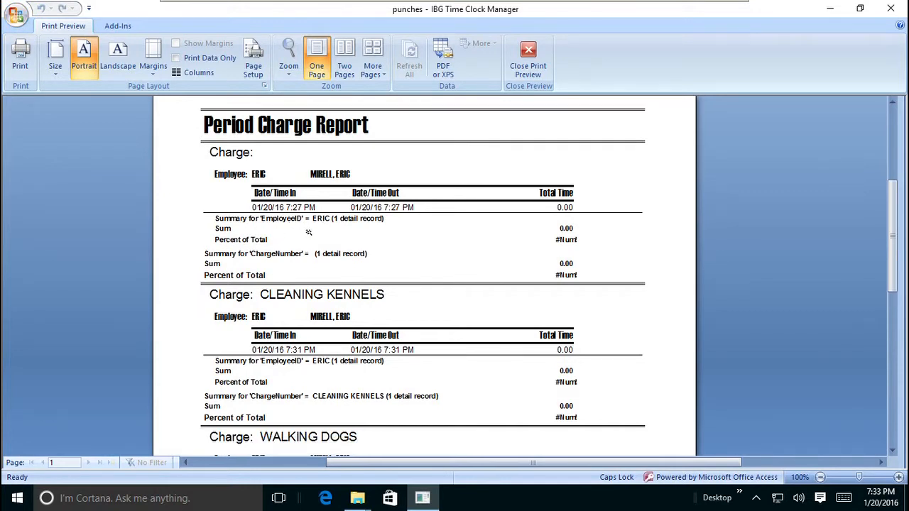
scroll(309, 232, down, 2)
scroll(308, 233, down, 6)
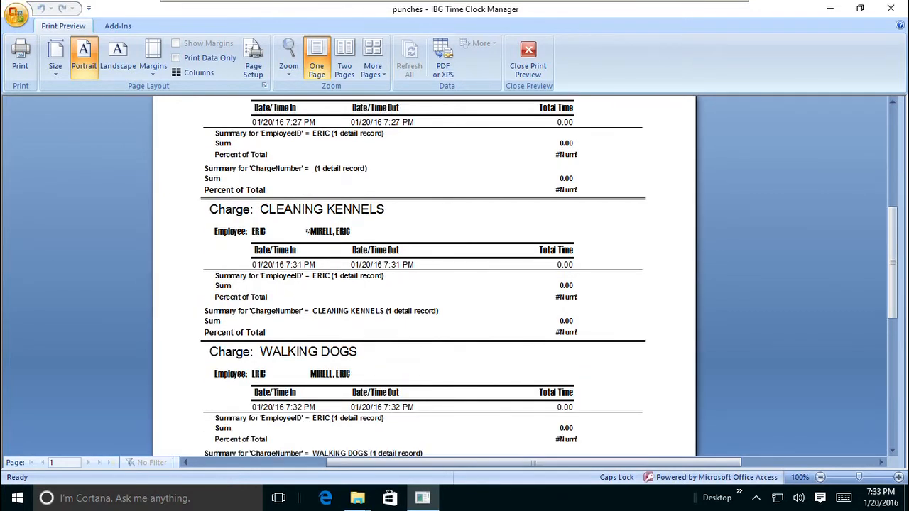
scroll(308, 232, down, 3)
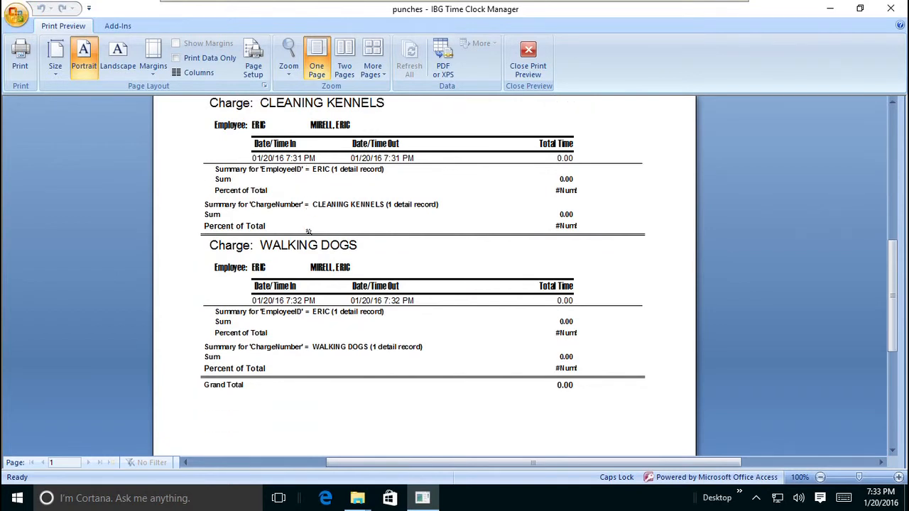
click(529, 57)
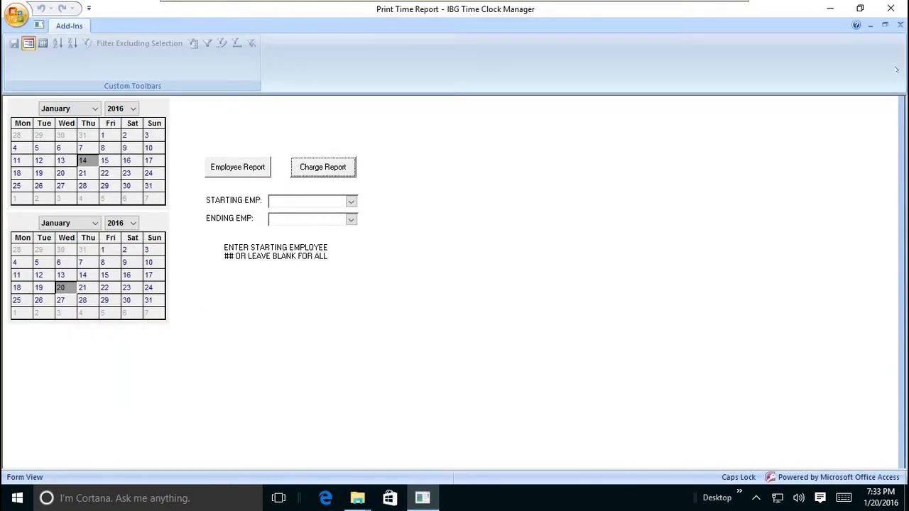
click(900, 26)
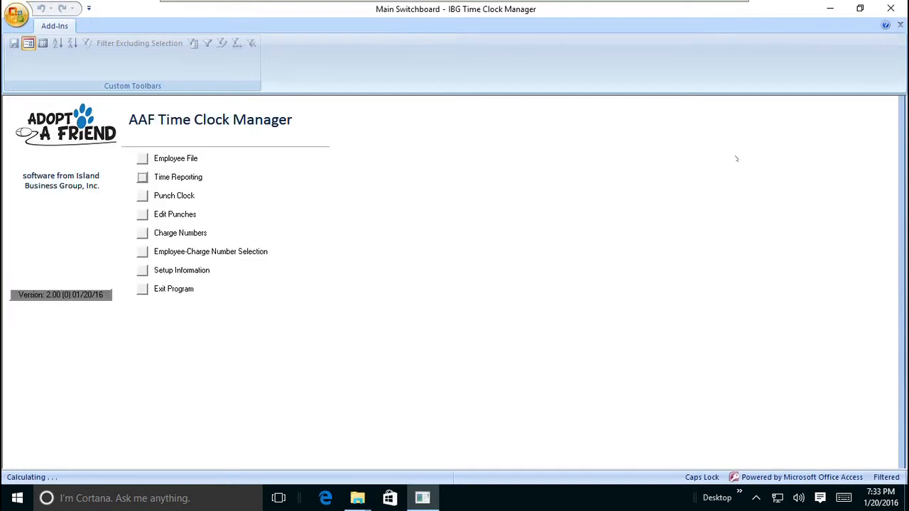
In the punch editor, assign the KENNELS charge number to the punch that has none, save the record, and close the editor
click(142, 214)
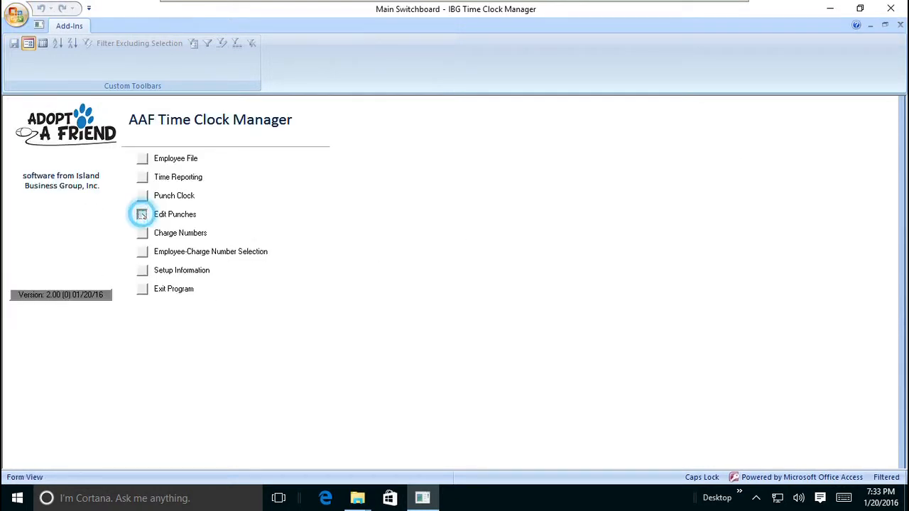
click(97, 120)
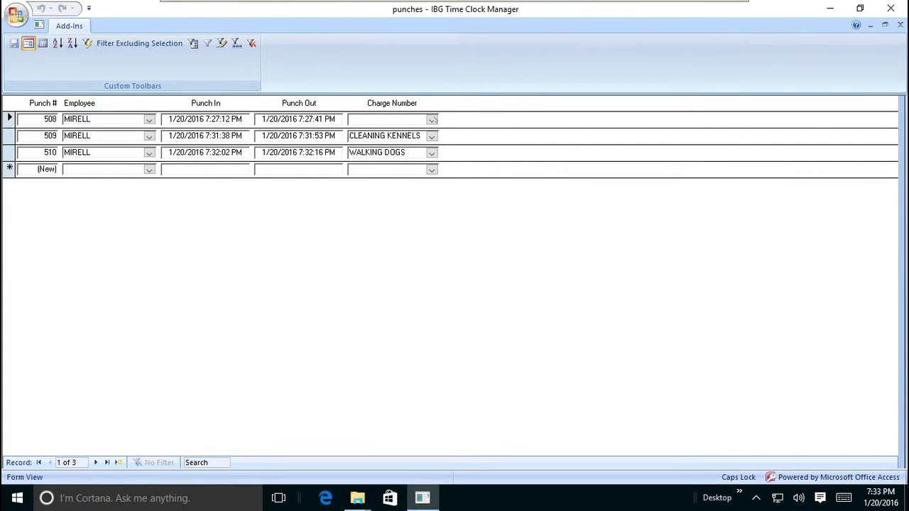
click(432, 120)
click(388, 132)
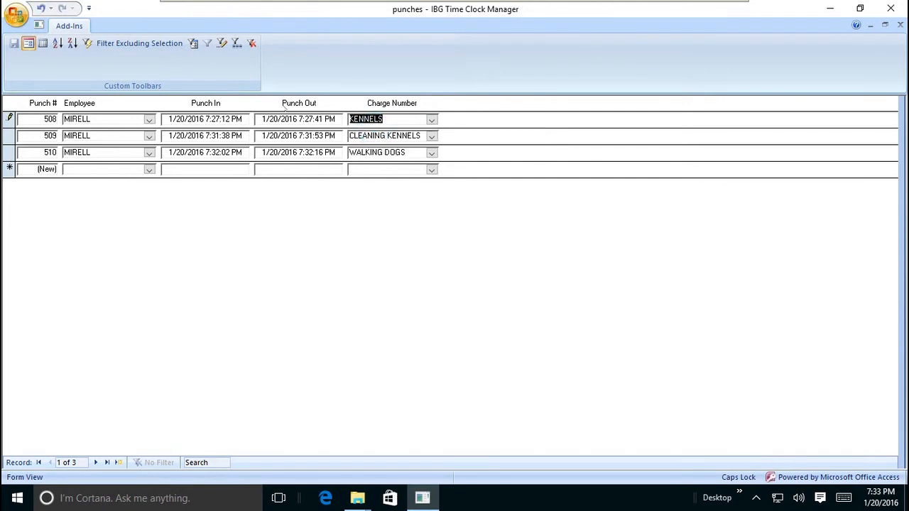
click(10, 117)
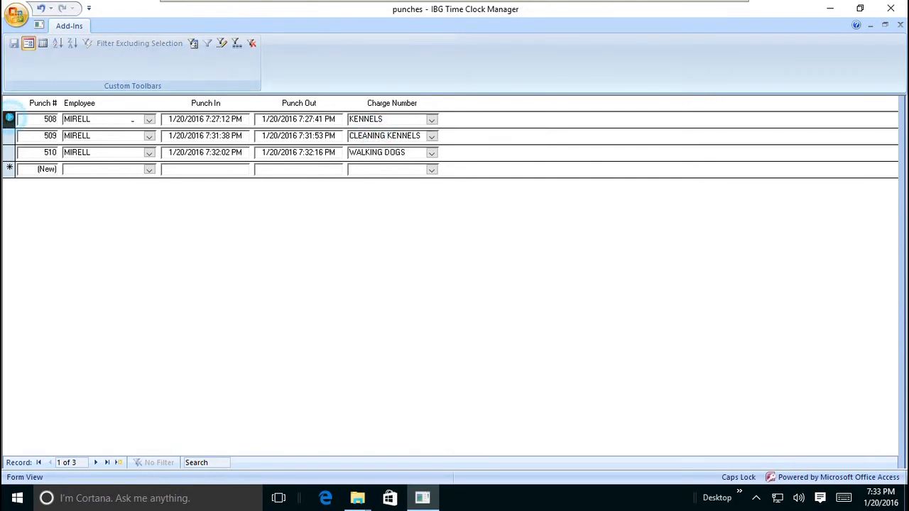
click(392, 162)
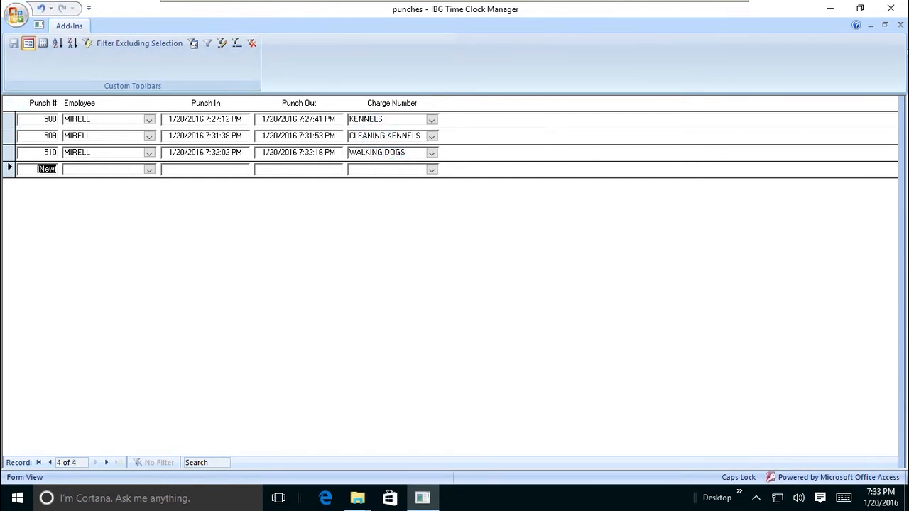
click(902, 26)
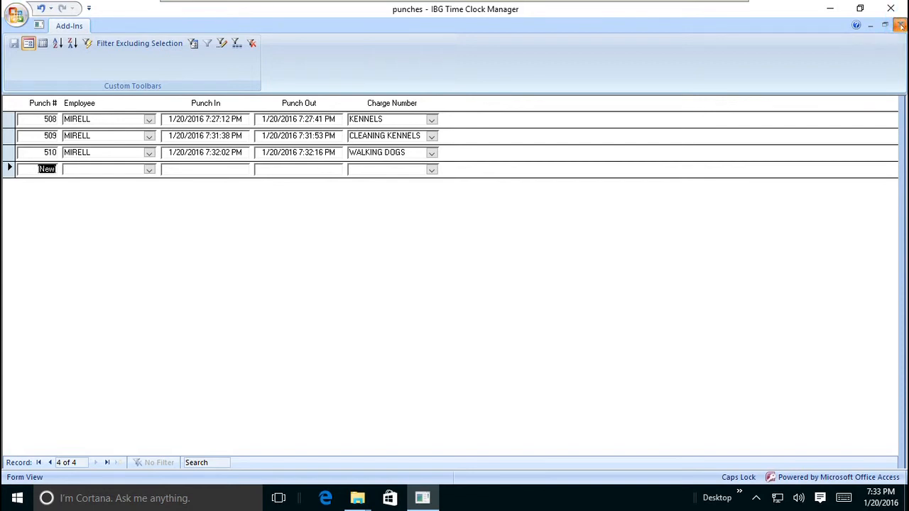